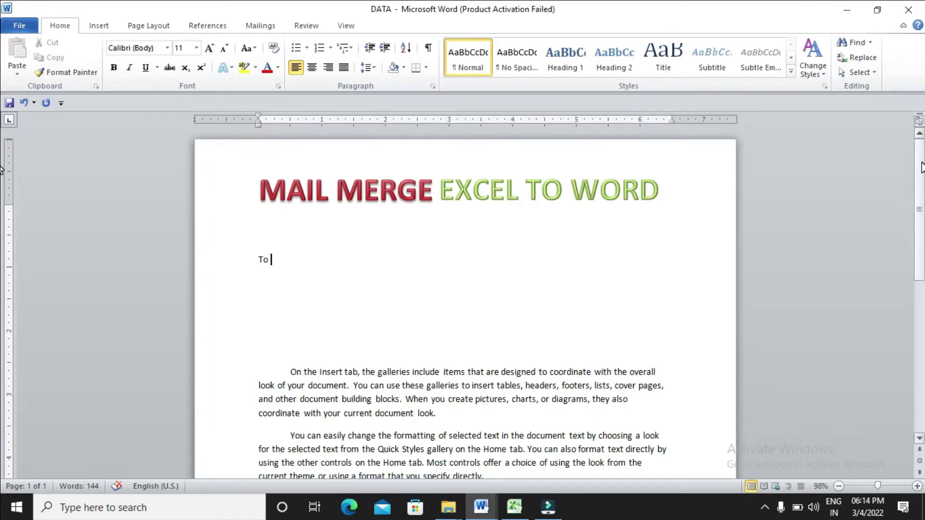
- Open the Excal Data workbook in Excel and examine its NAME, FATHER NAME, ADDRESS and CONTACTS columns
scroll(305, 242, "down", 1)
left_click_drag(296, 219, 309, 300)
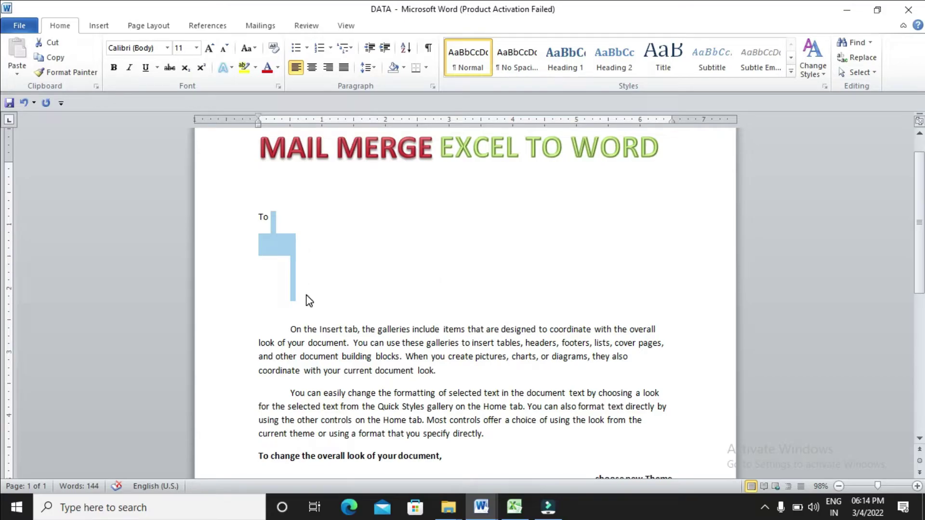
key("super+d")
left_click(448, 507)
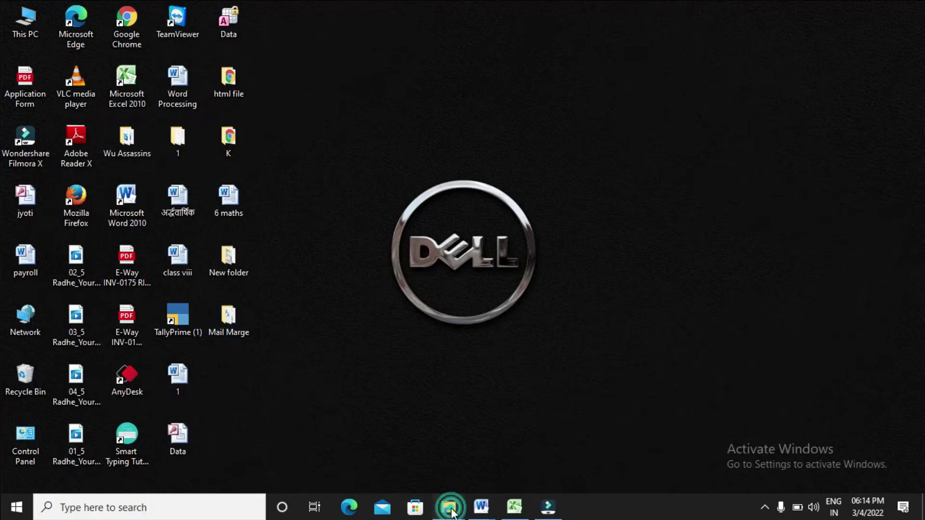
left_click(269, 109)
double_click(269, 109)
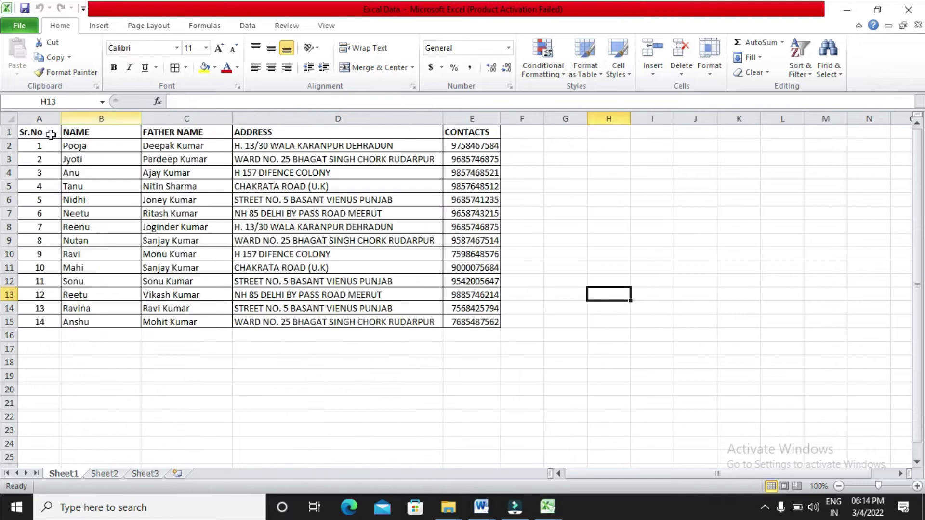
left_click_drag(83, 134, 78, 309)
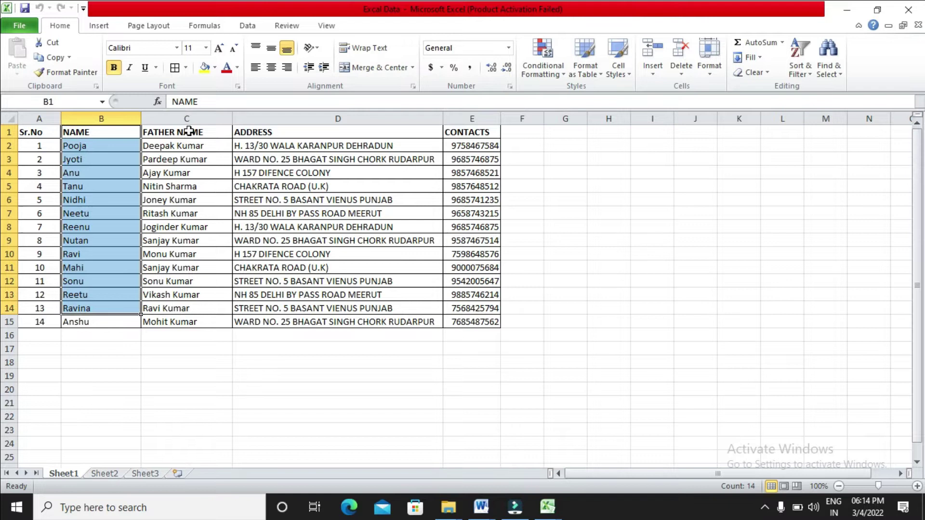
left_click_drag(188, 130, 190, 268)
left_click_drag(299, 135, 306, 241)
left_click_drag(473, 133, 473, 302)
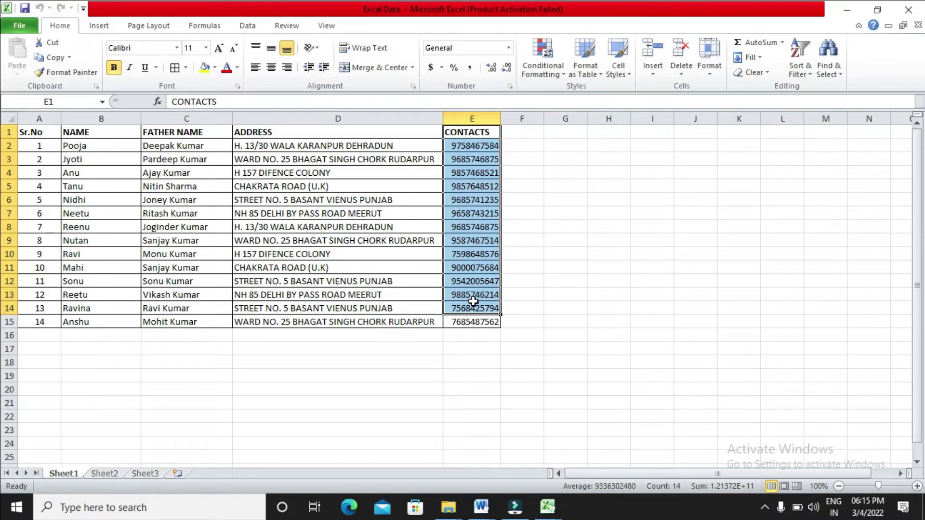
- Switch back to the Word letter and use the existing Excal Data workbook from the Desktop's Mail Marge folder as the recipient list
left_click(481, 507)
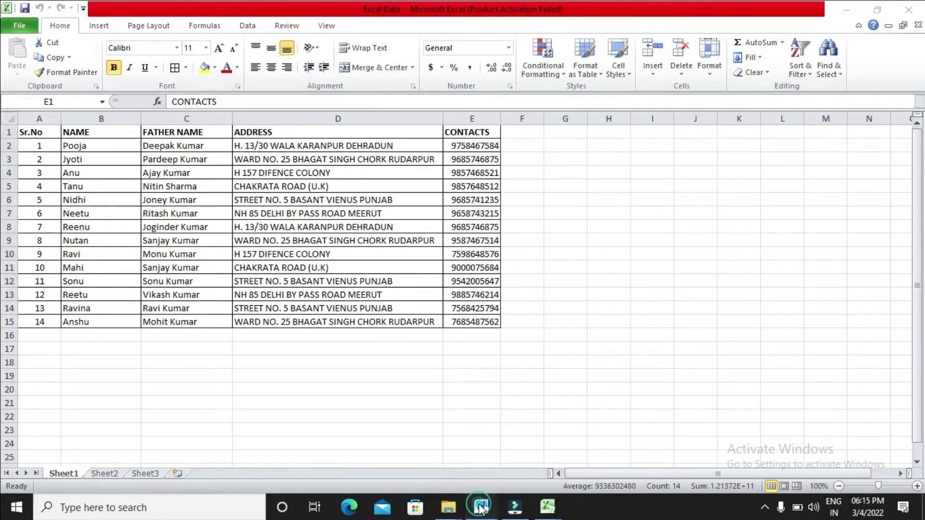
left_click(571, 453)
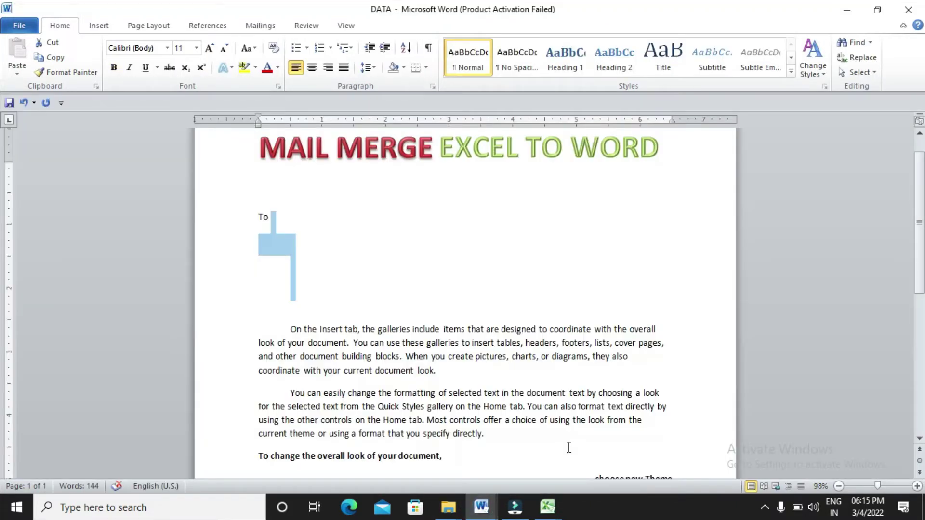
left_click(415, 293)
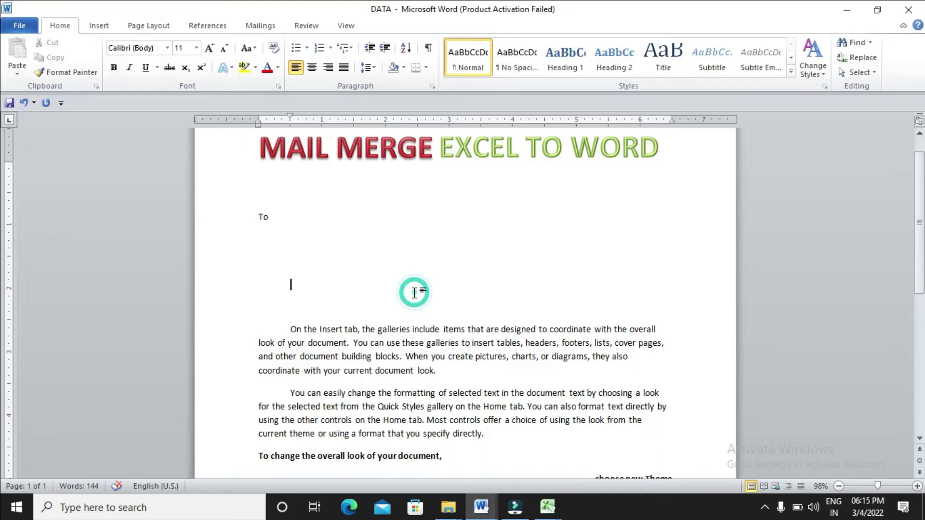
left_click(266, 28)
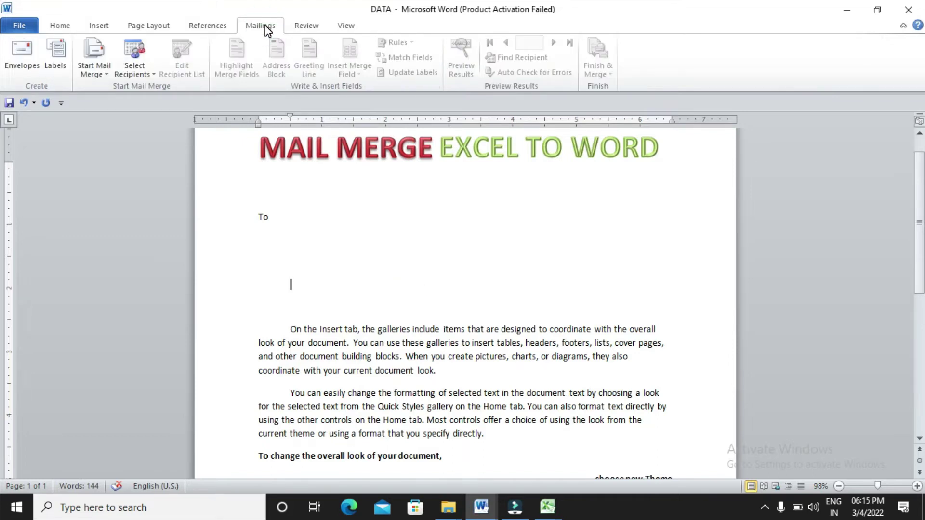
left_click(107, 71)
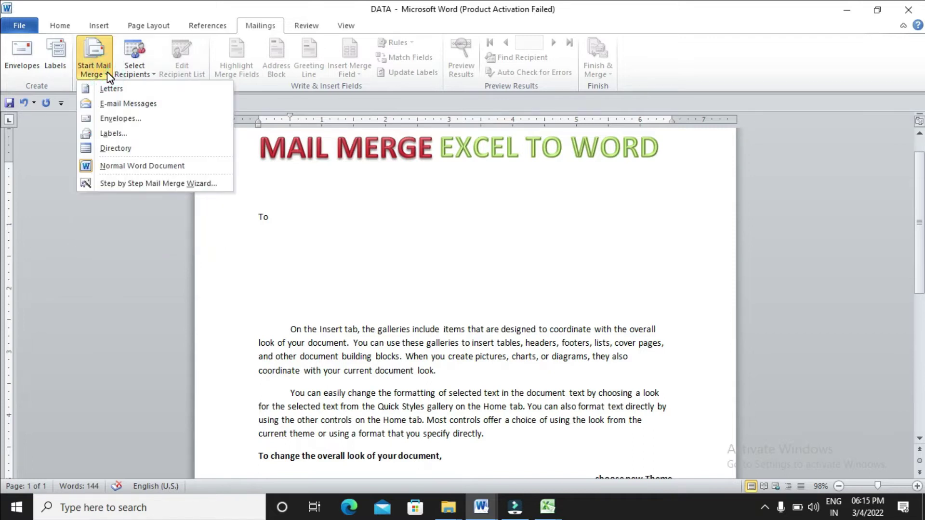
left_click(143, 77)
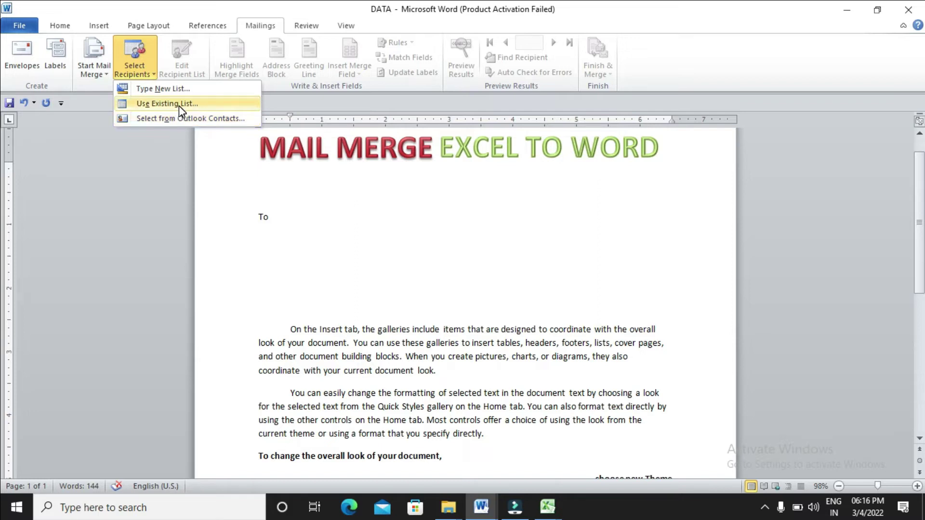
left_click(178, 105)
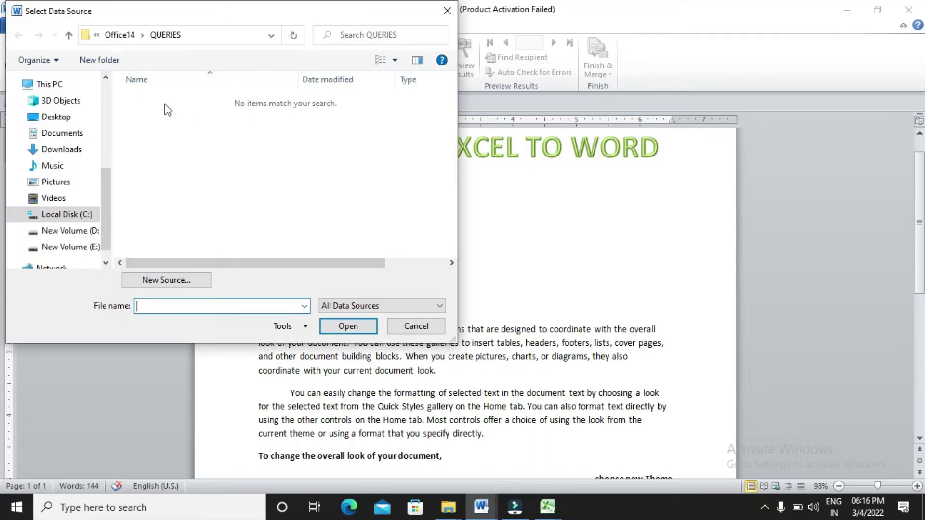
left_click(64, 124)
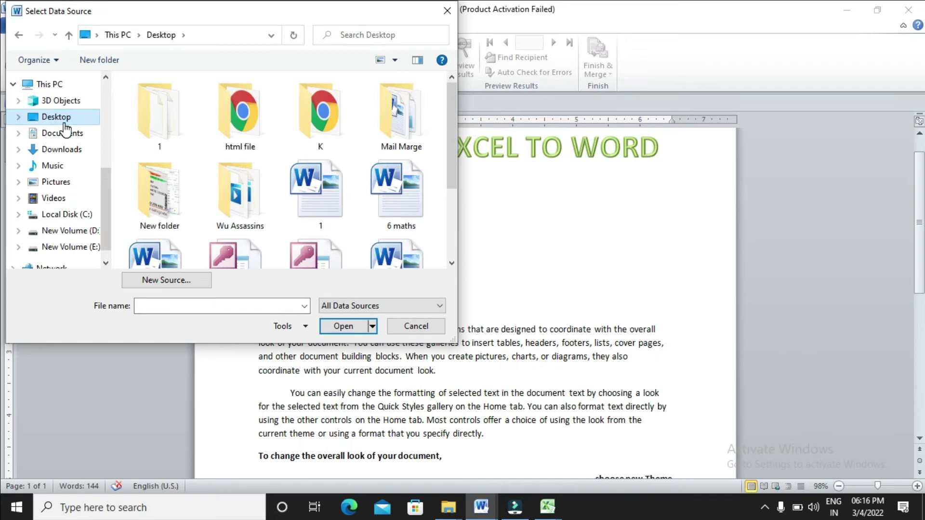
double_click(400, 121)
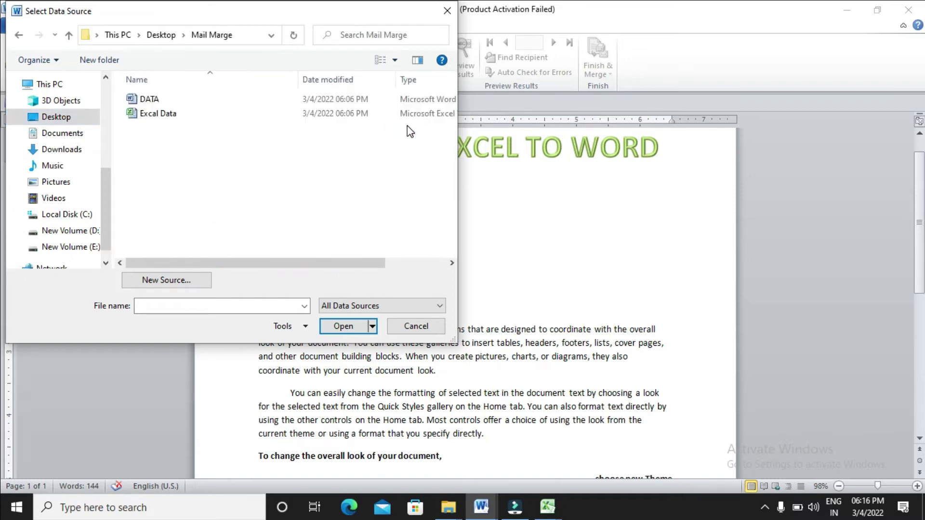
double_click(174, 116)
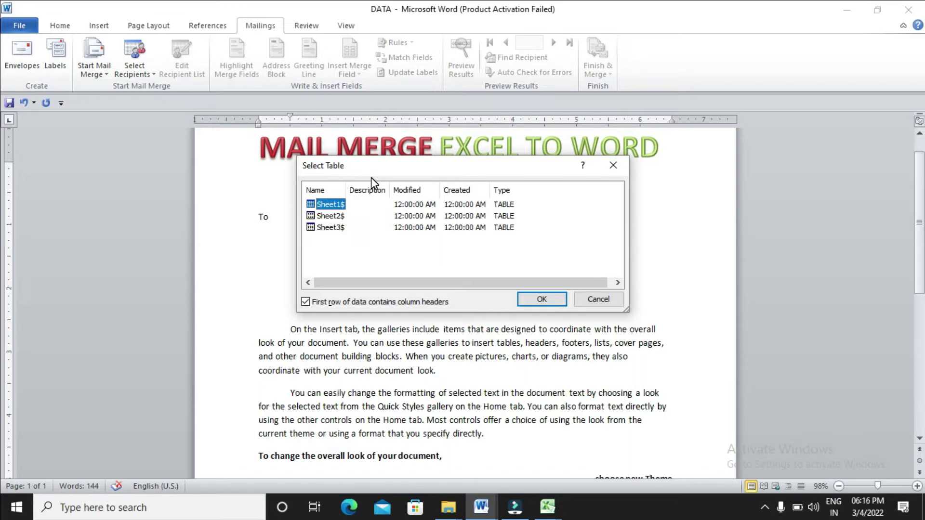
- Check the workbook's sheets in Excel and, back in Word, confirm Sheet1$ with first-row column headers as the recipient table
left_click(549, 506)
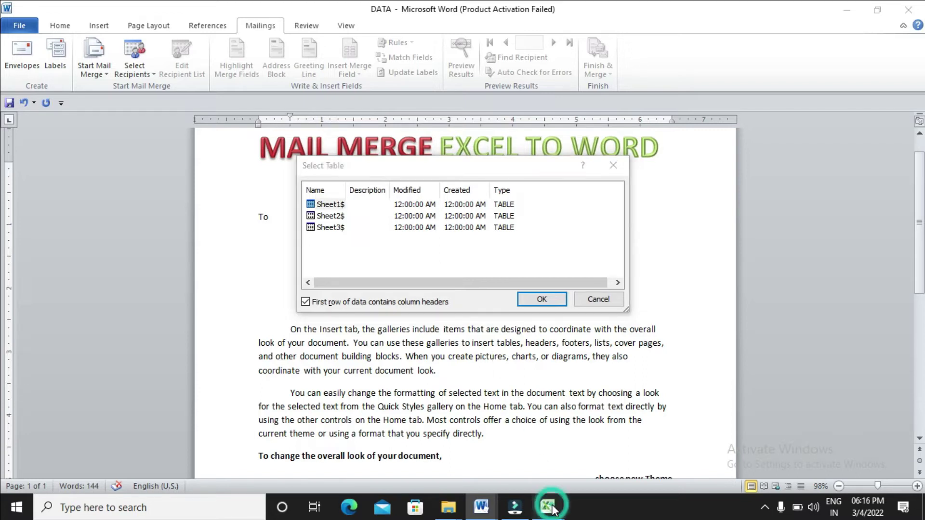
left_click(617, 469)
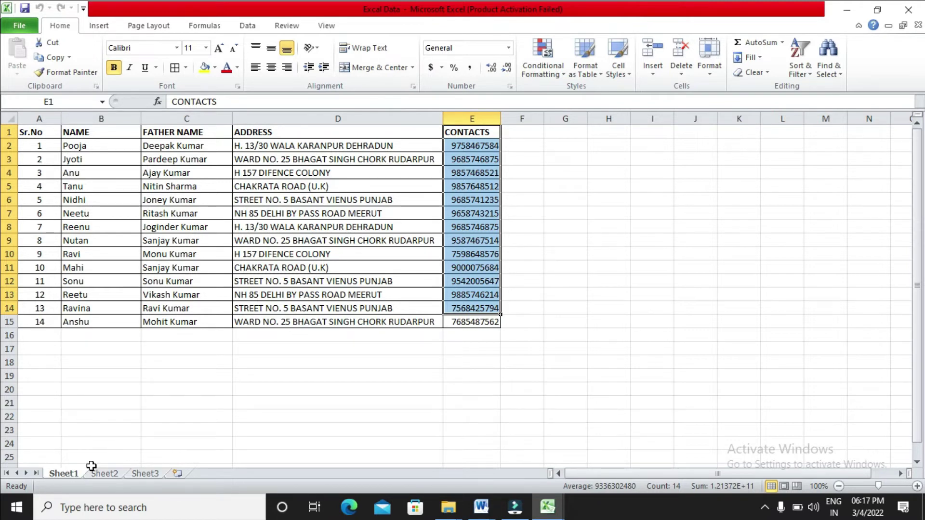
mouse_move(481, 507)
left_click(548, 450)
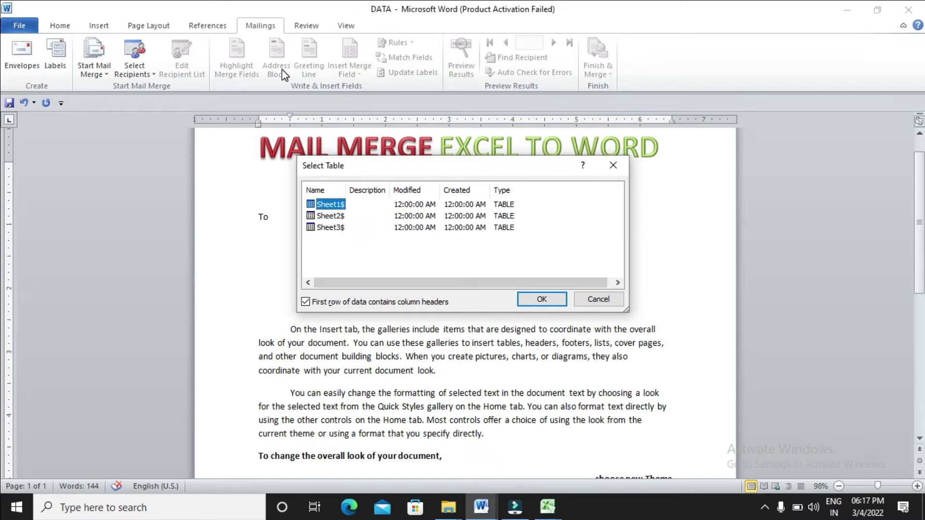
left_click(542, 299)
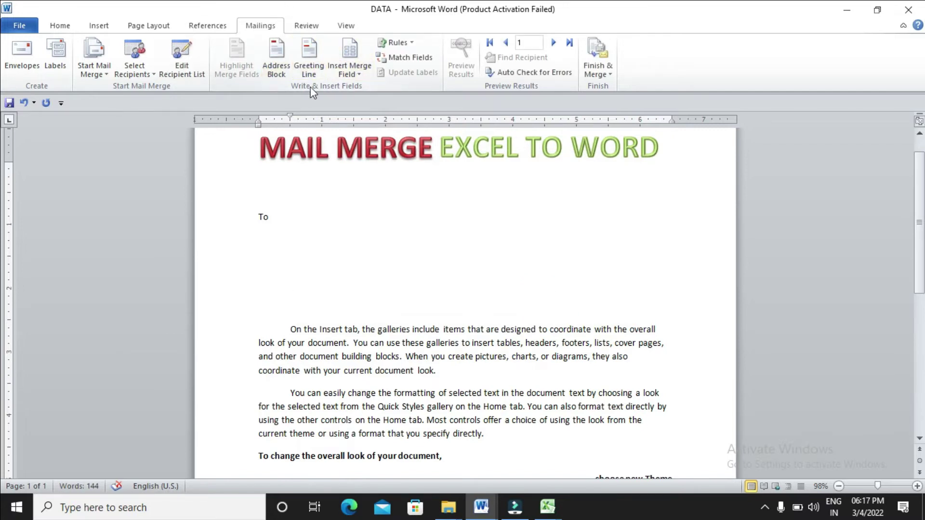
- Insert the NAME merge field on the indented line below "To"
left_click(361, 75)
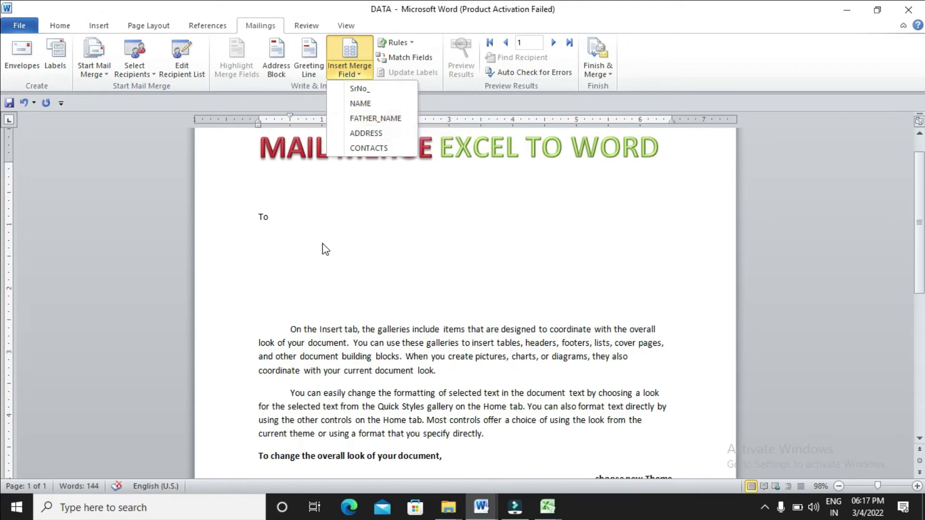
left_click(306, 244)
left_click(299, 239)
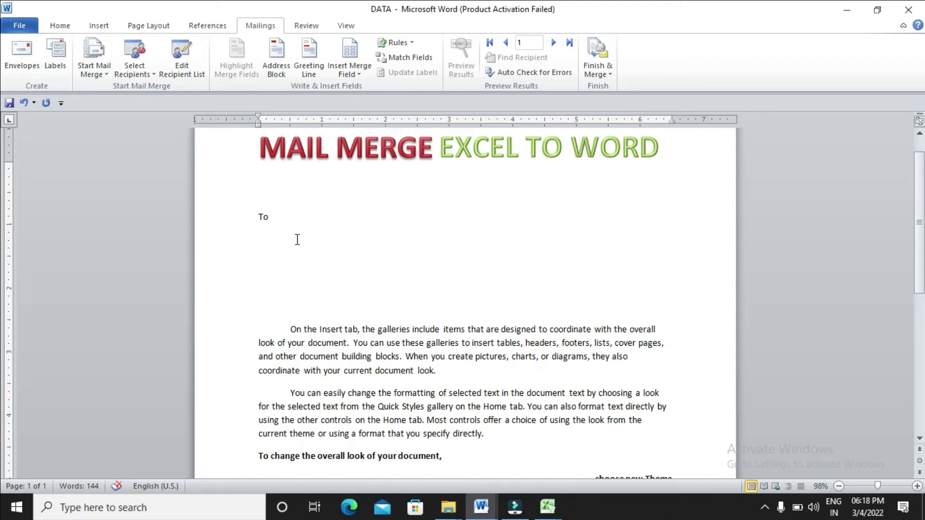
left_click(360, 76)
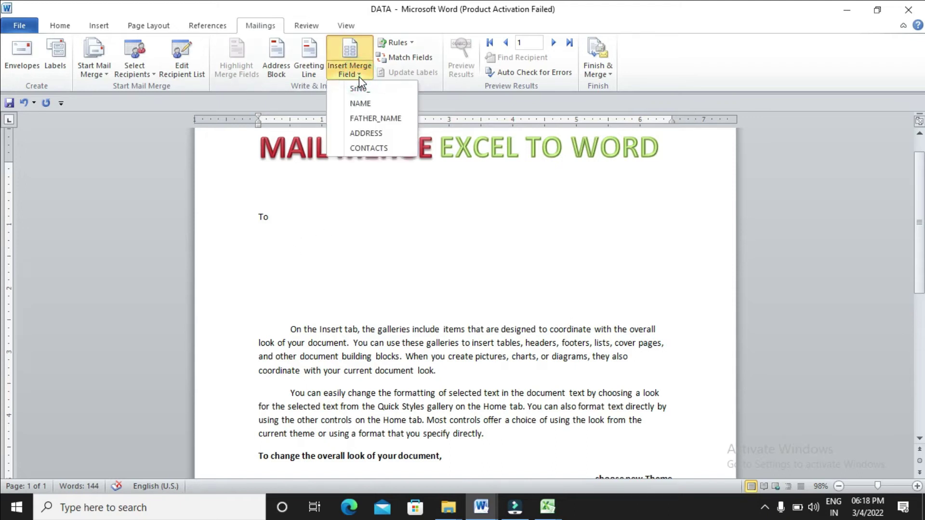
left_click(360, 104)
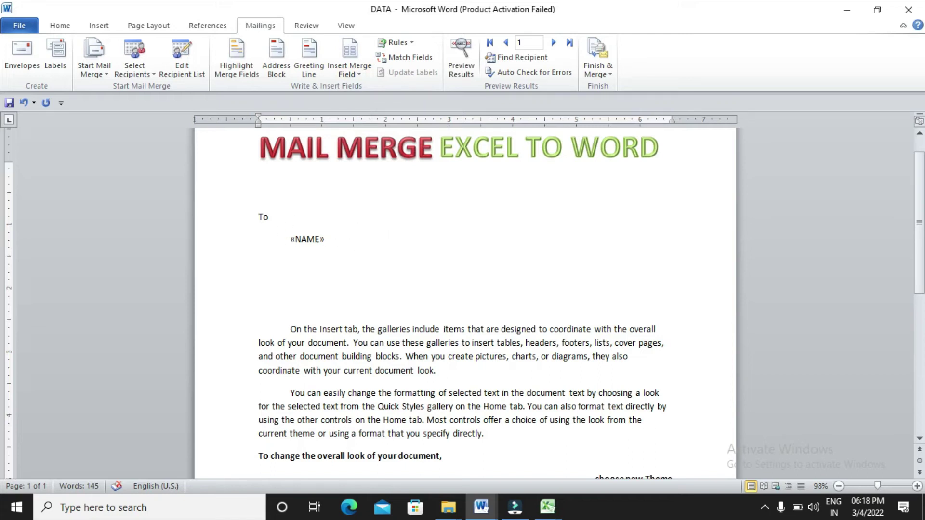
- Insert the FATHER_NAME and ADDRESS merge fields on separate new lines below the NAME field
key("Return")
left_click(349, 67)
left_click(367, 119)
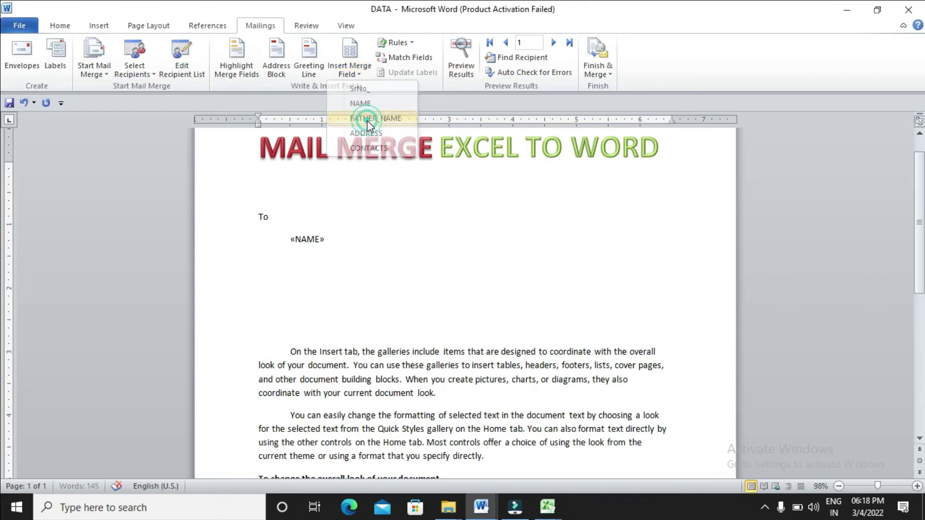
key("Return")
left_click(360, 72)
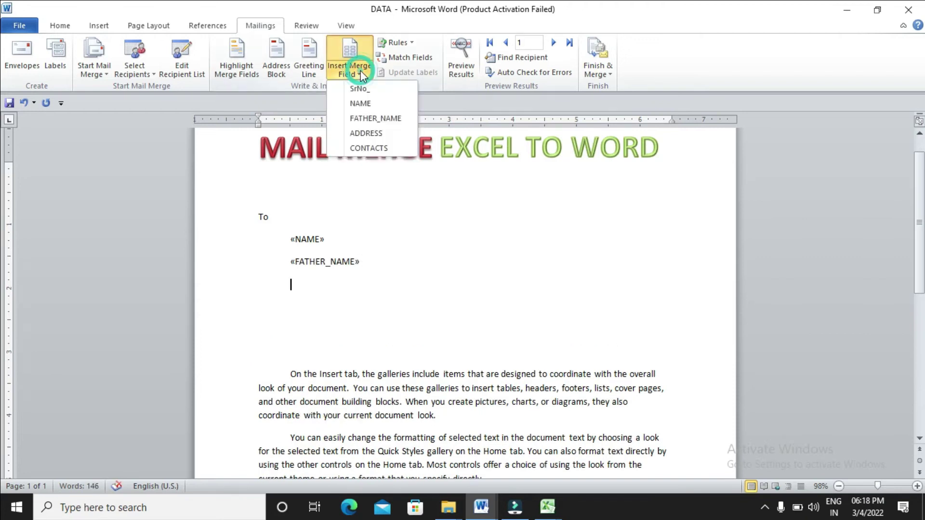
left_click(368, 133)
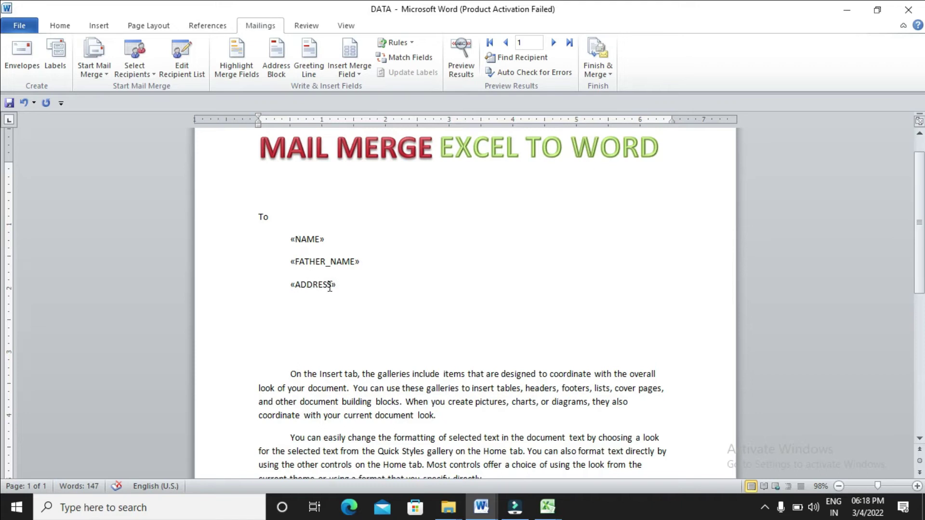
- Insert an ADDRESS merge field after "headers," in the first body paragraph and colour it red
left_click(559, 392)
left_click(362, 76)
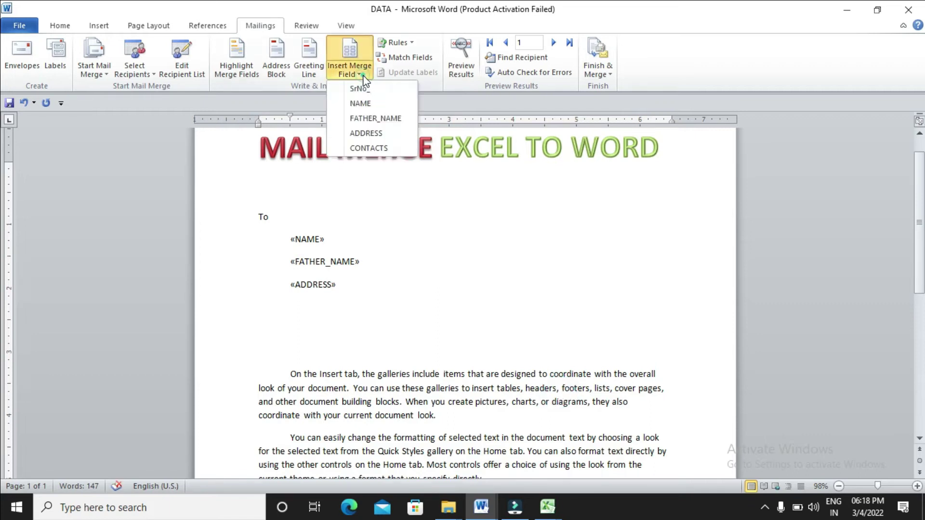
left_click(370, 133)
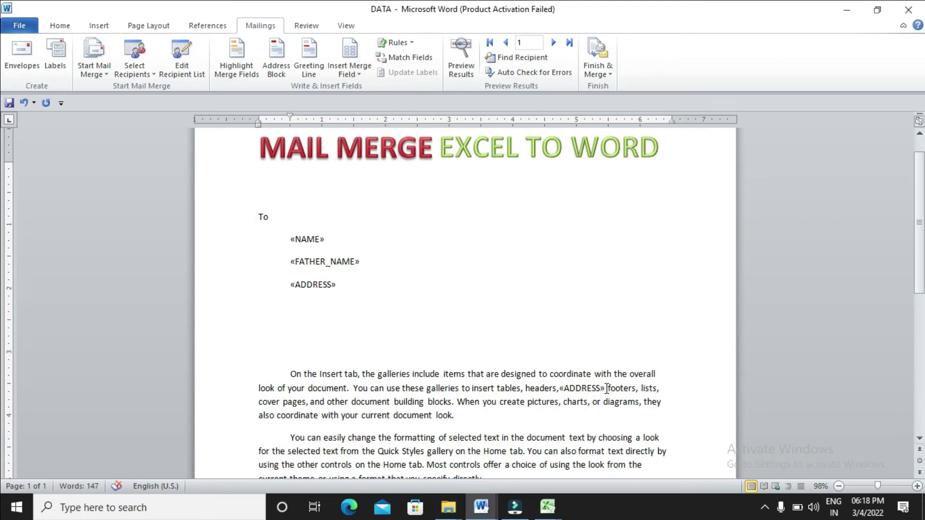
left_click_drag(605, 389, 560, 390)
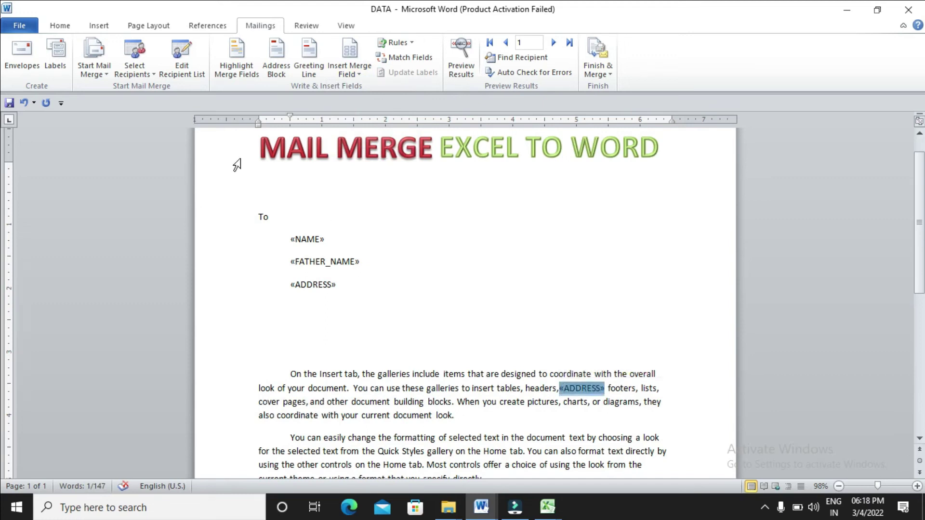
left_click(58, 26)
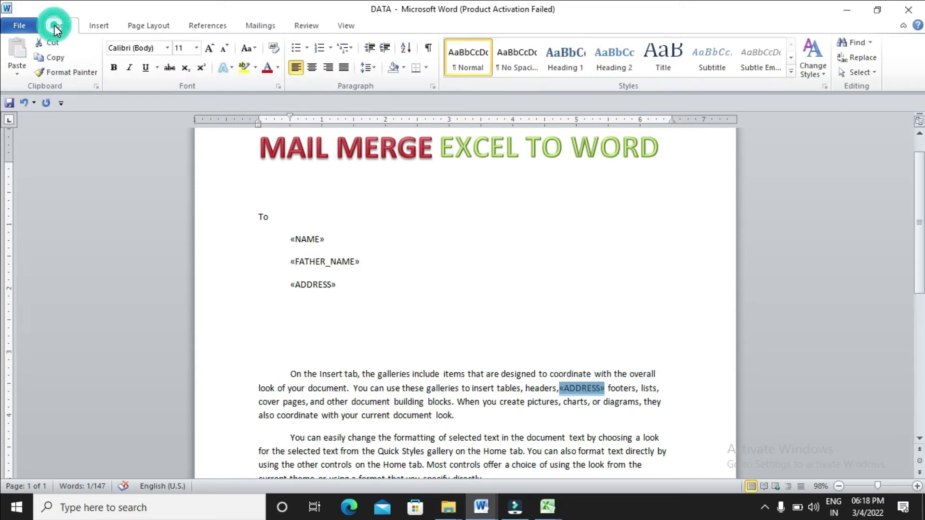
left_click(270, 72)
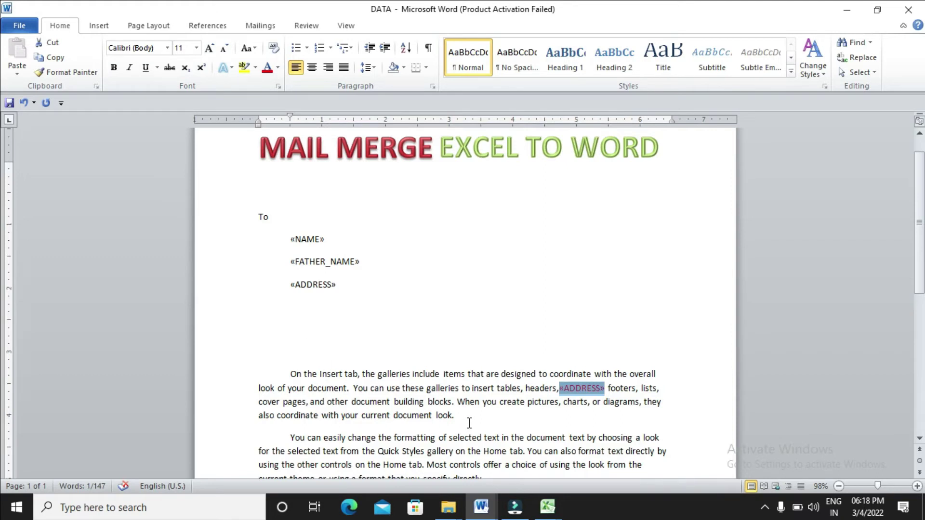
- Insert the CONTACTS merge field on a new indented line below the ADDRESS field in the recipient block
left_click(361, 285)
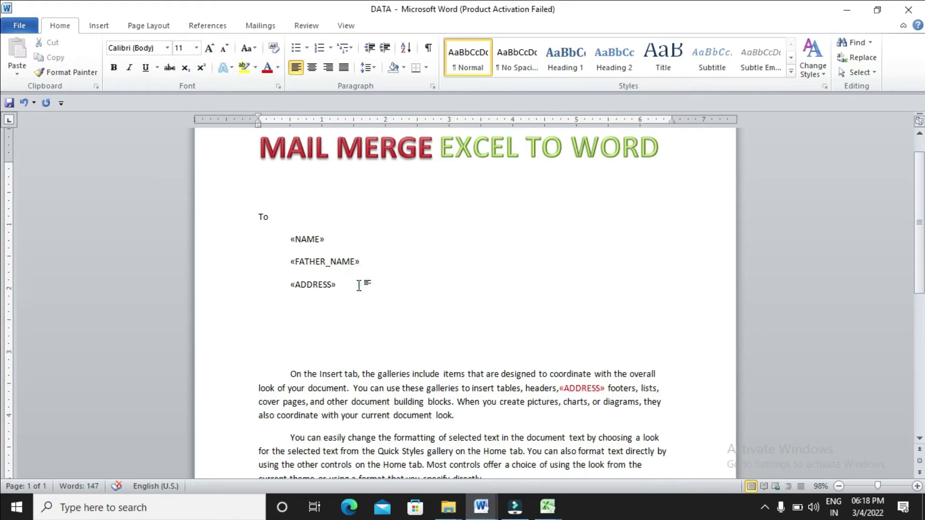
key("Return")
key("Tab")
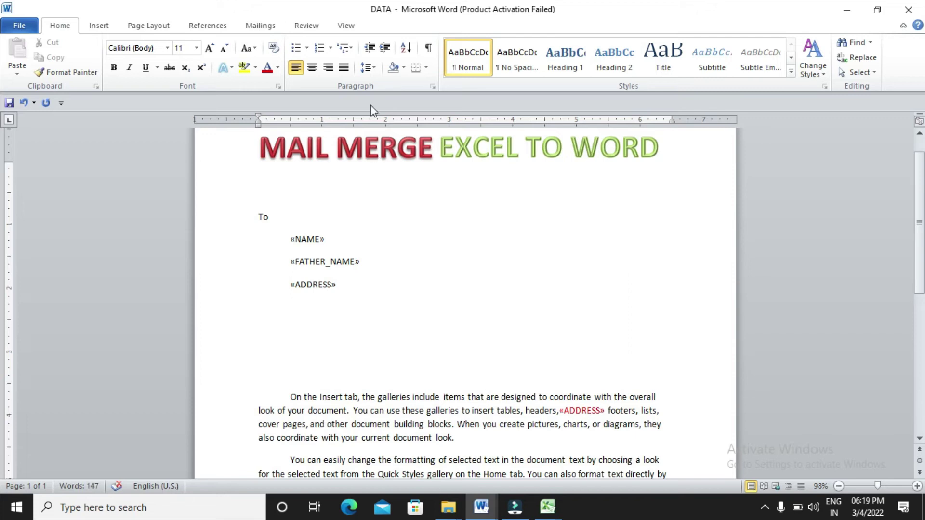
left_click(260, 25)
left_click(356, 74)
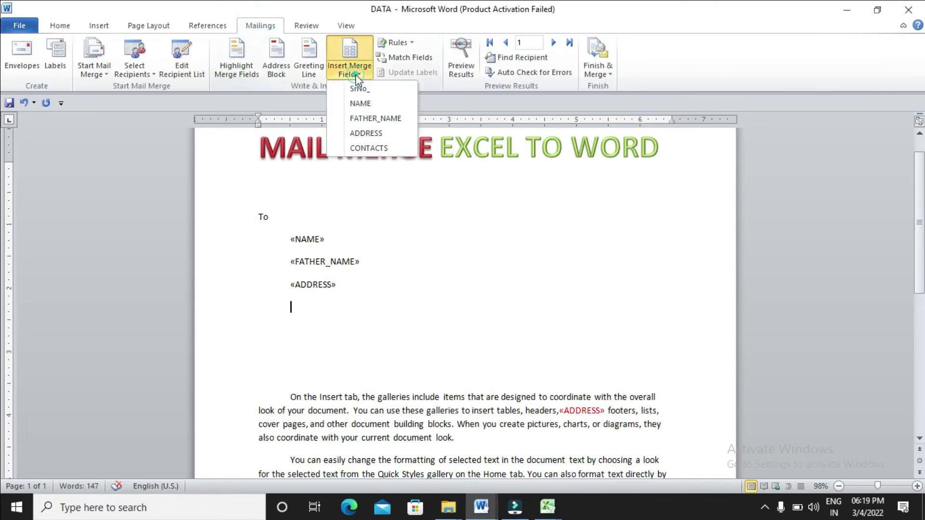
left_click(369, 150)
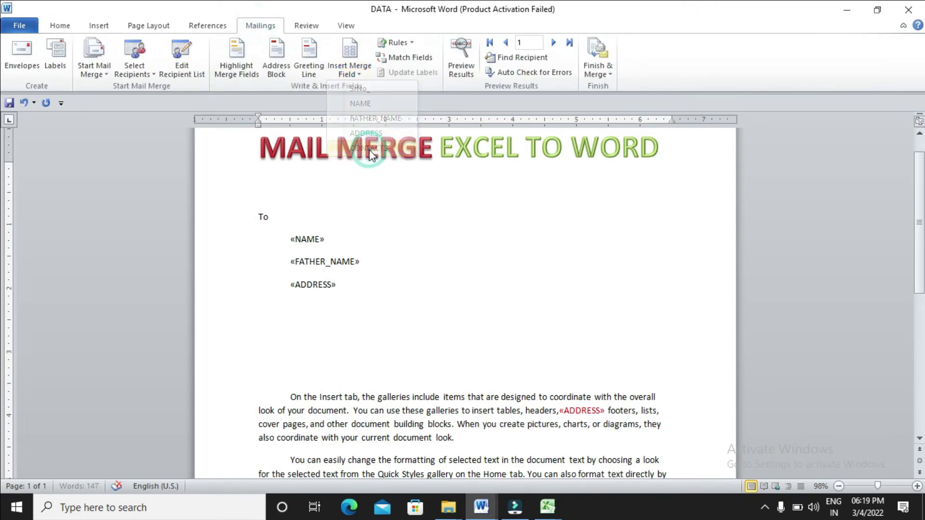
- Delete two of the blank lines between the CONTACTS field and the first body paragraph
left_click(280, 335)
key("Delete")
key("Delete")
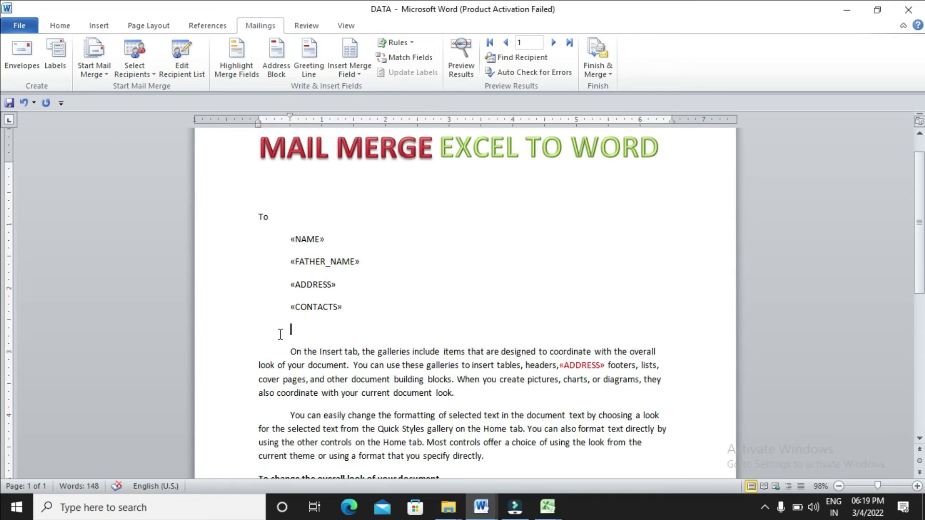
- Preview the merge results, check the recipient block and red address in the first letter, and step through the records up to record 7
left_click(462, 59)
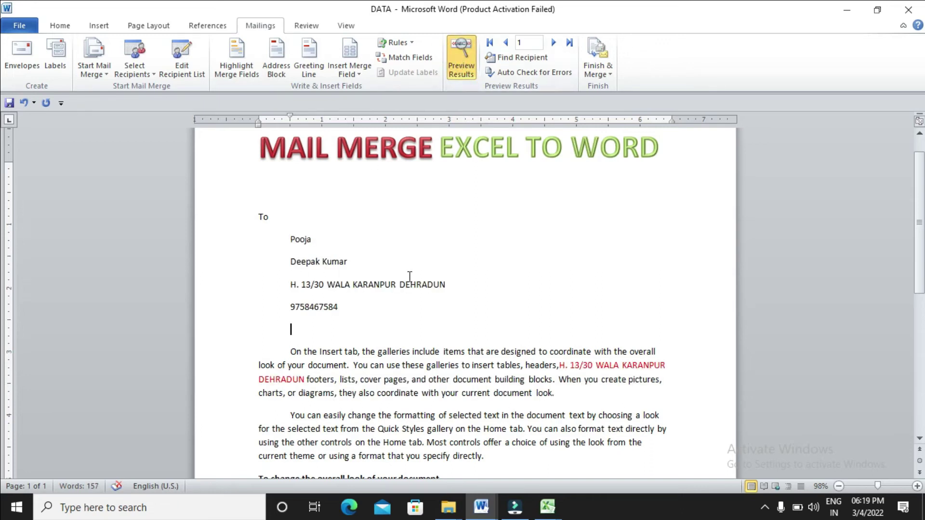
left_click_drag(291, 237, 339, 309)
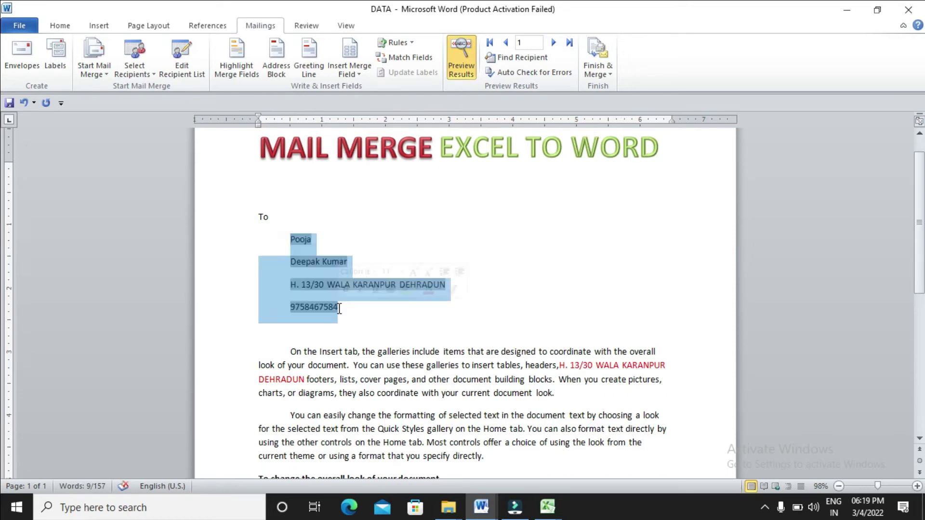
left_click(560, 365)
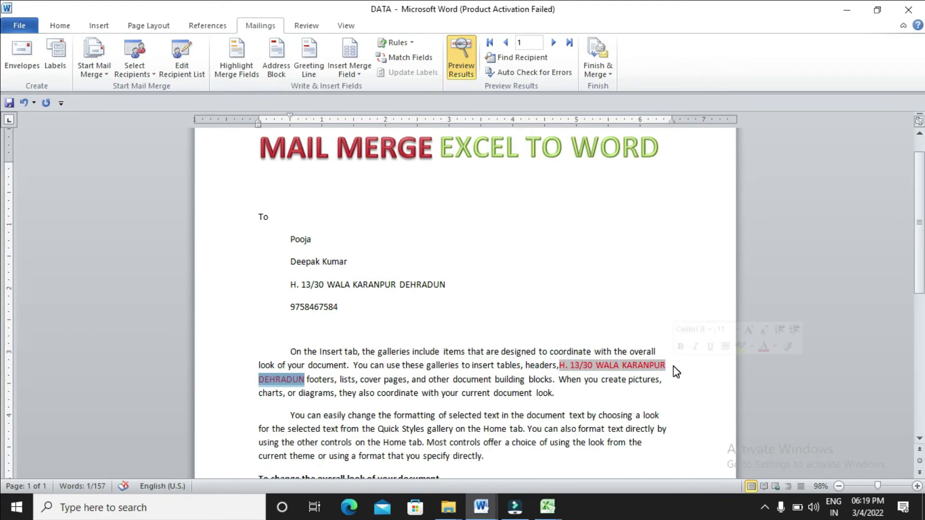
left_click(554, 43)
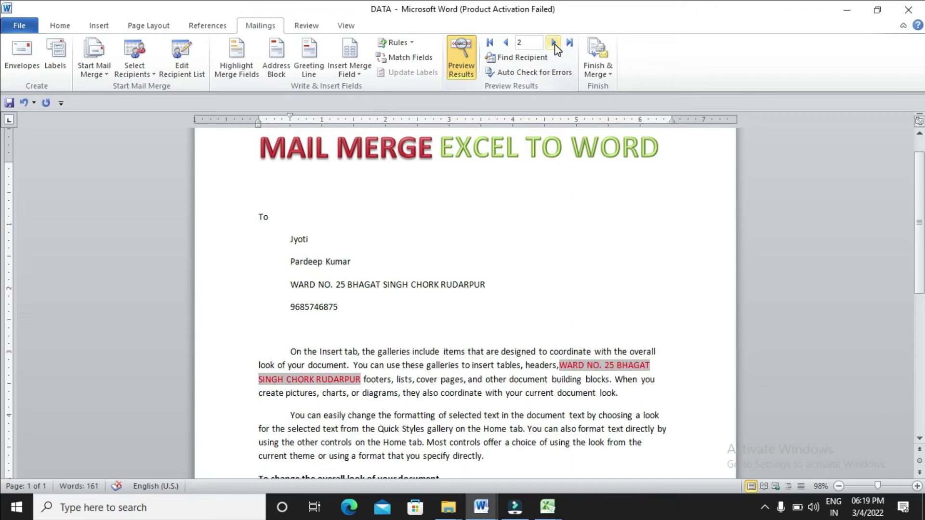
left_click(554, 43)
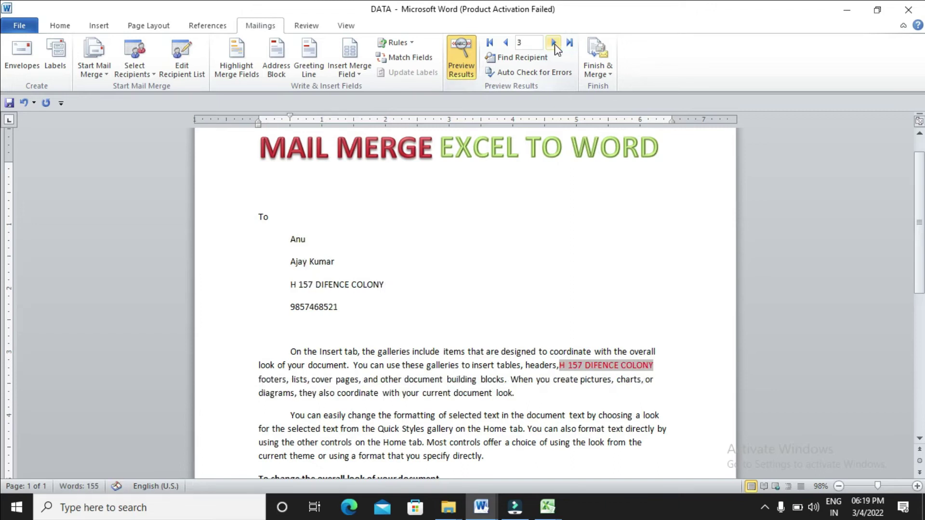
left_click(555, 44)
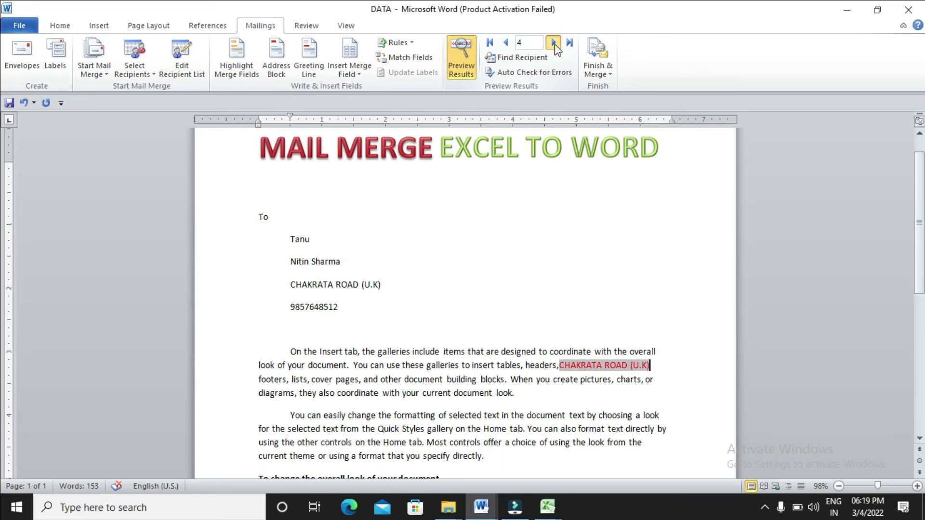
left_click(554, 43)
left_click(555, 44)
left_click(554, 44)
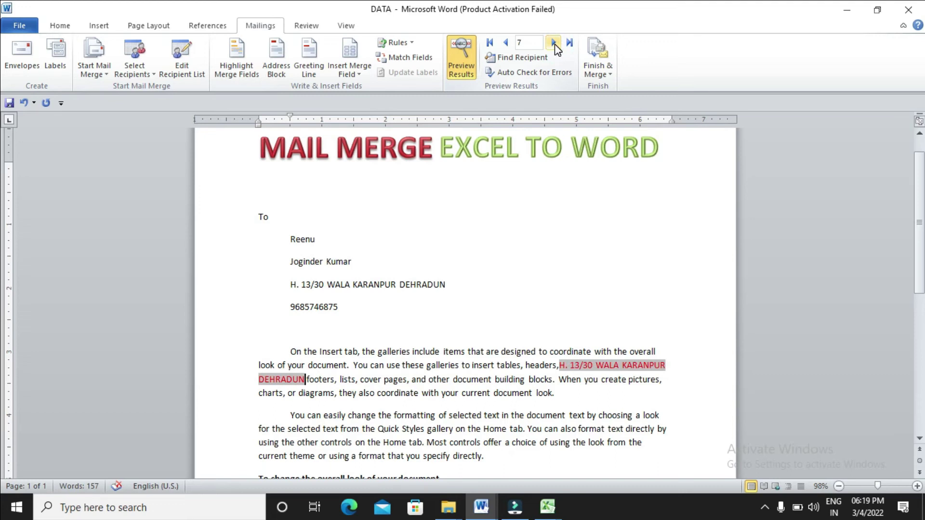
left_click(601, 73)
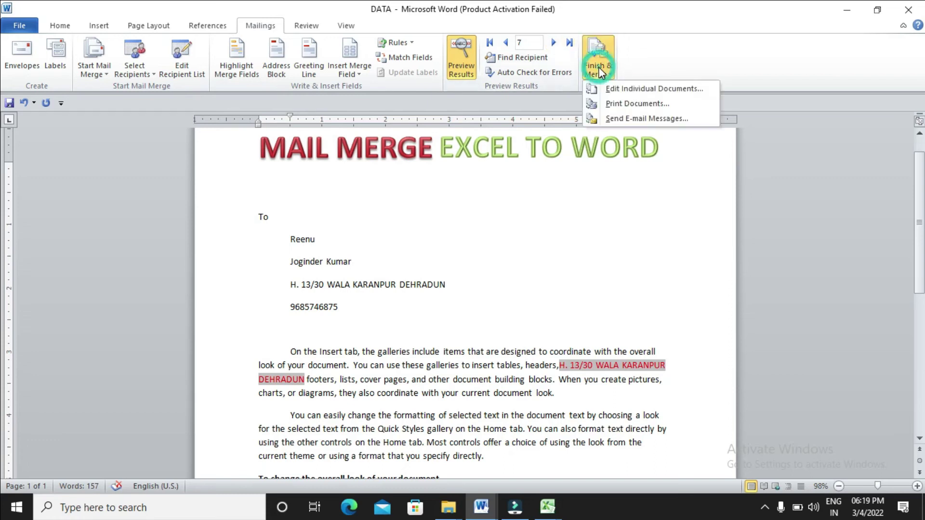
left_click(652, 104)
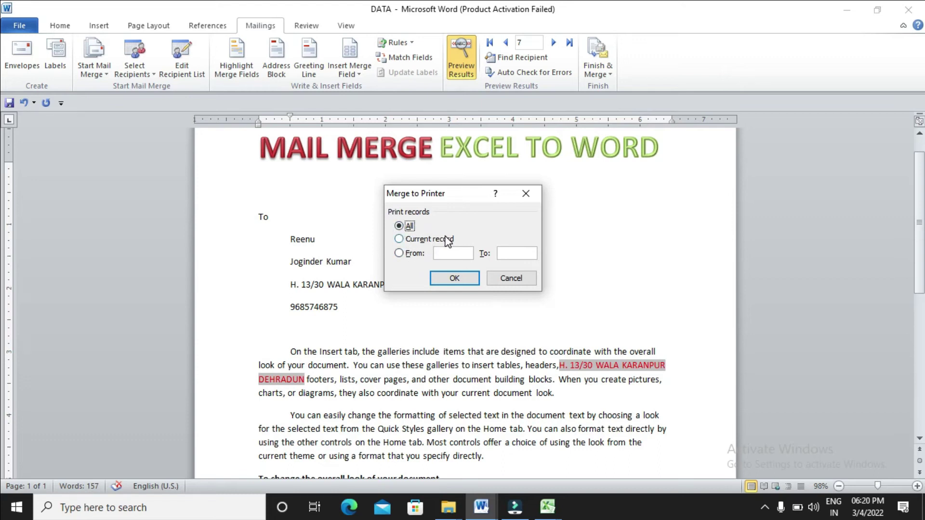
left_click(399, 254)
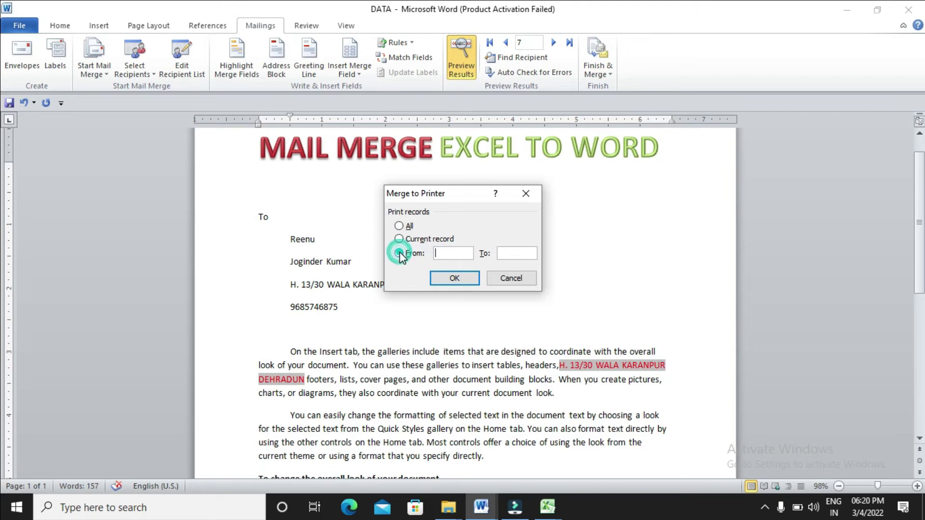
left_click(450, 252)
type("2")
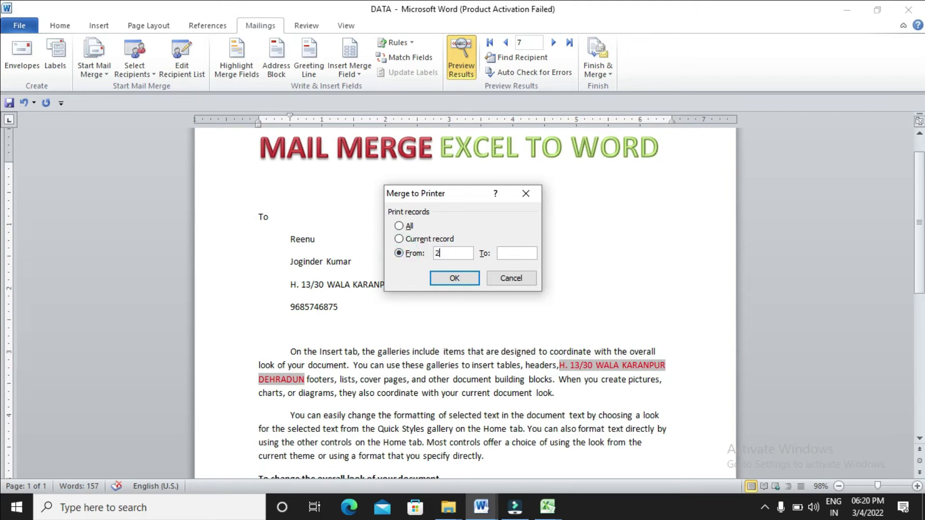
left_click(519, 251)
type("8")
left_click(525, 194)
- Finish the merge by generating editable individual letters for all records in a new document
left_click(595, 77)
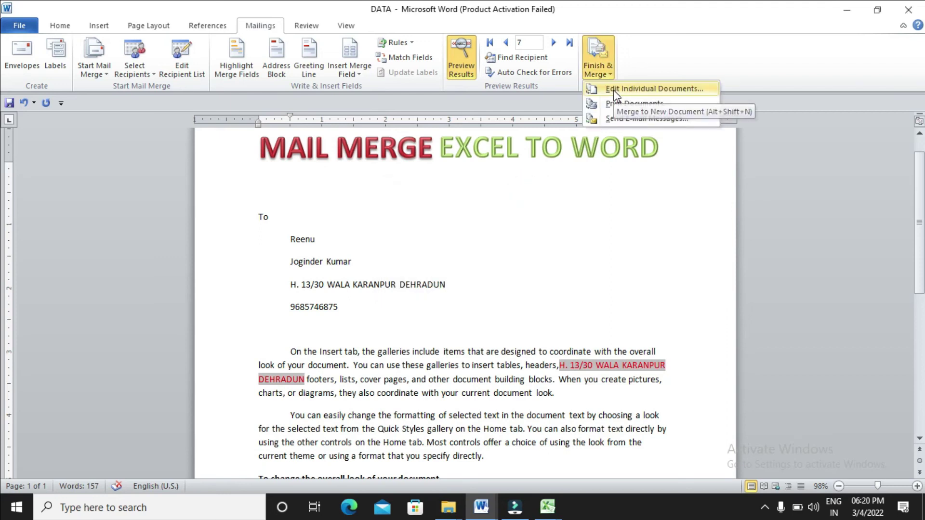
left_click(615, 90)
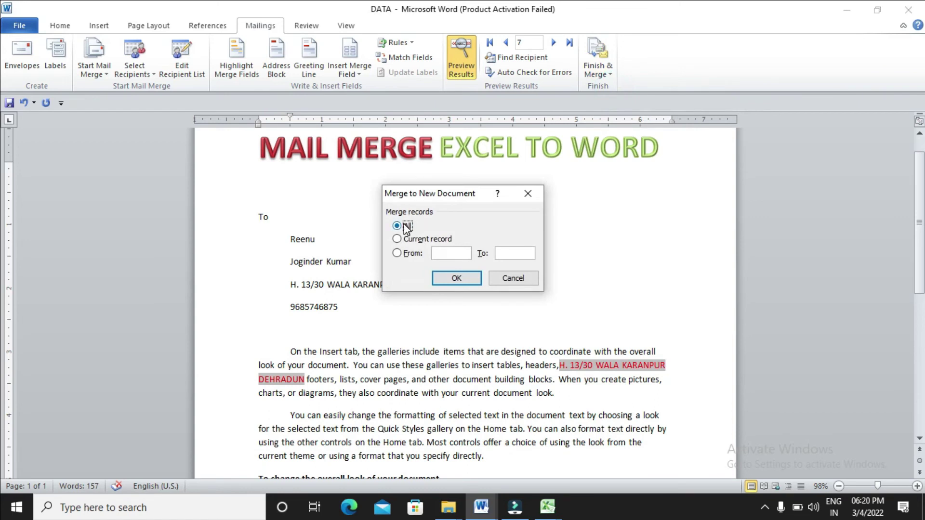
left_click(456, 278)
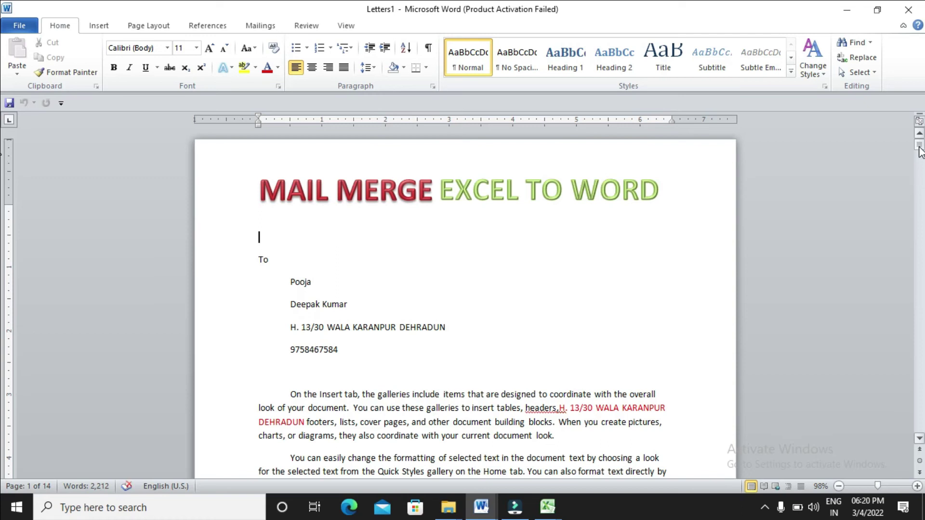
- Examine the merged letters in the new document with multiple pages shown at 30% zoom, through to the last page
left_click_drag(921, 151, 921, 186)
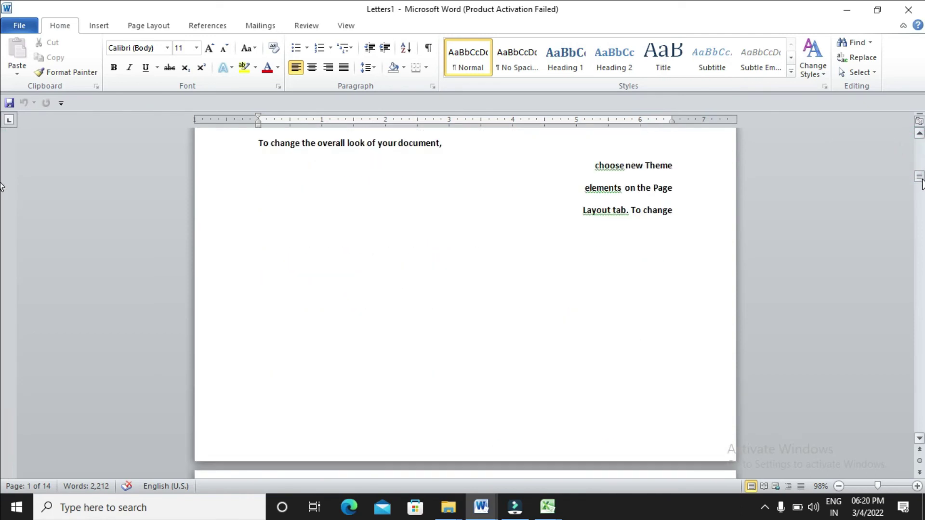
left_click(839, 487)
left_click(839, 487)
left_click(839, 487)
left_click(839, 486)
left_click(840, 487)
left_click(839, 486)
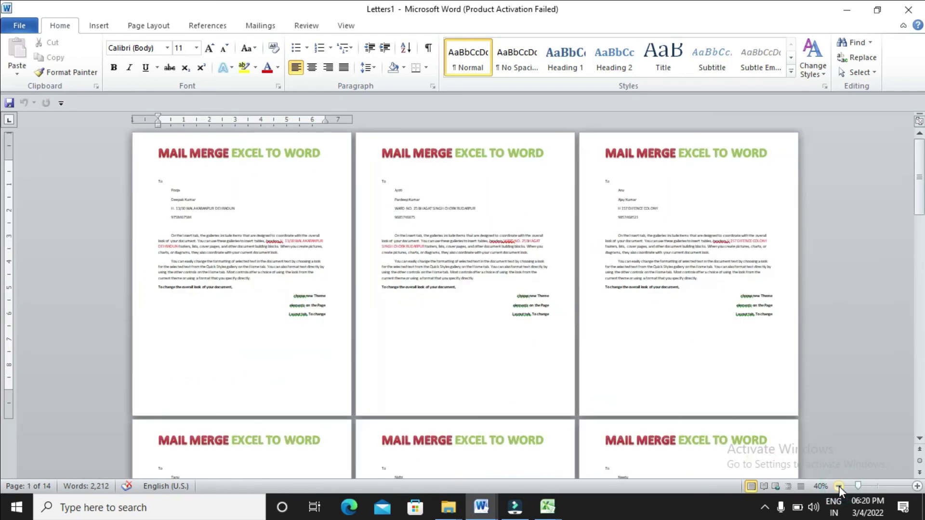
left_click(840, 487)
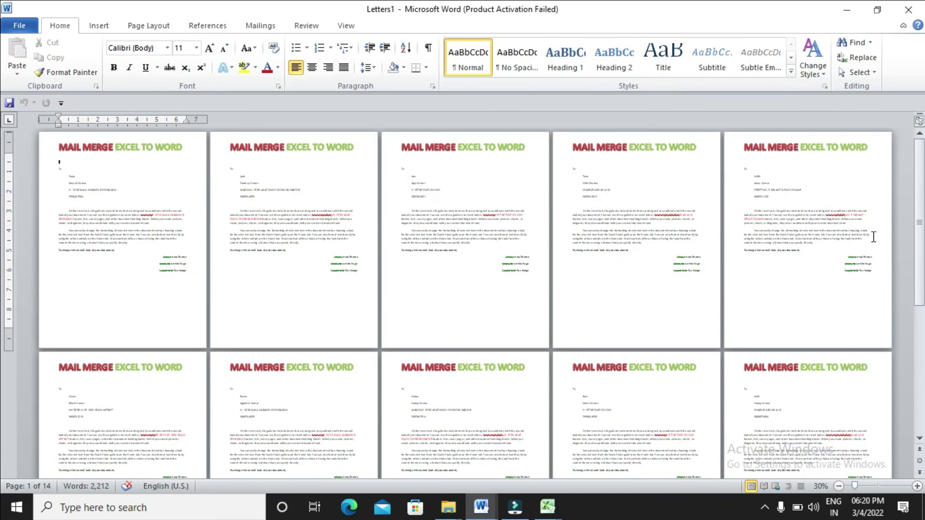
left_click_drag(919, 231, 921, 384)
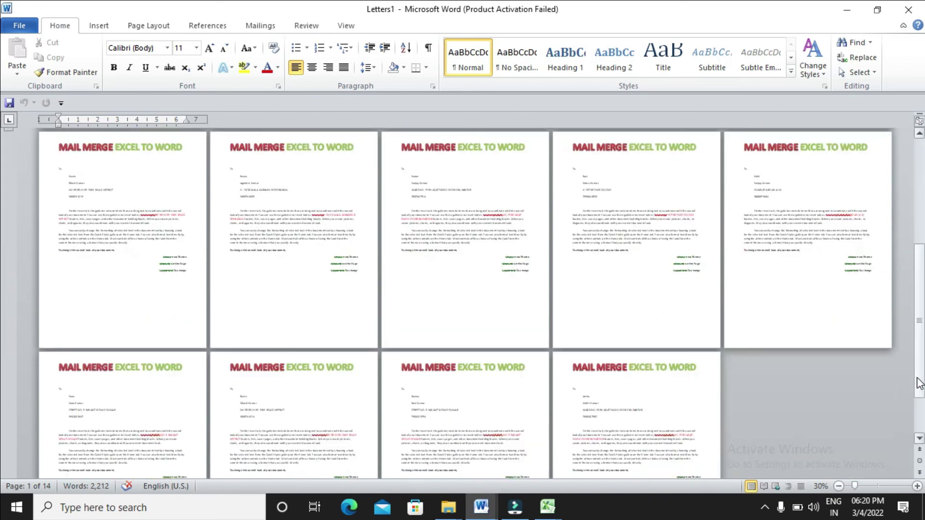